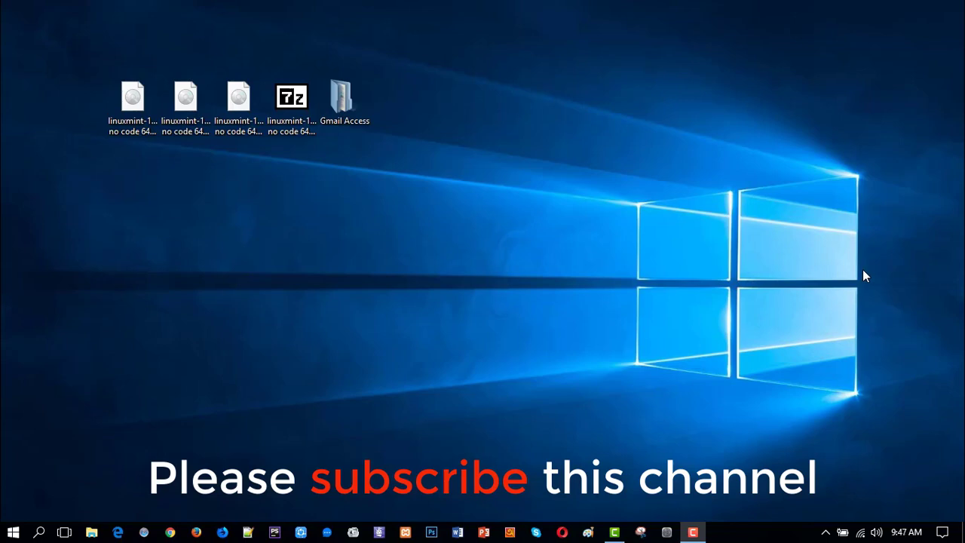
# Step: Open the Multisoft folder on the Software (D:) drive
pyautogui.moveTo(958, 240)
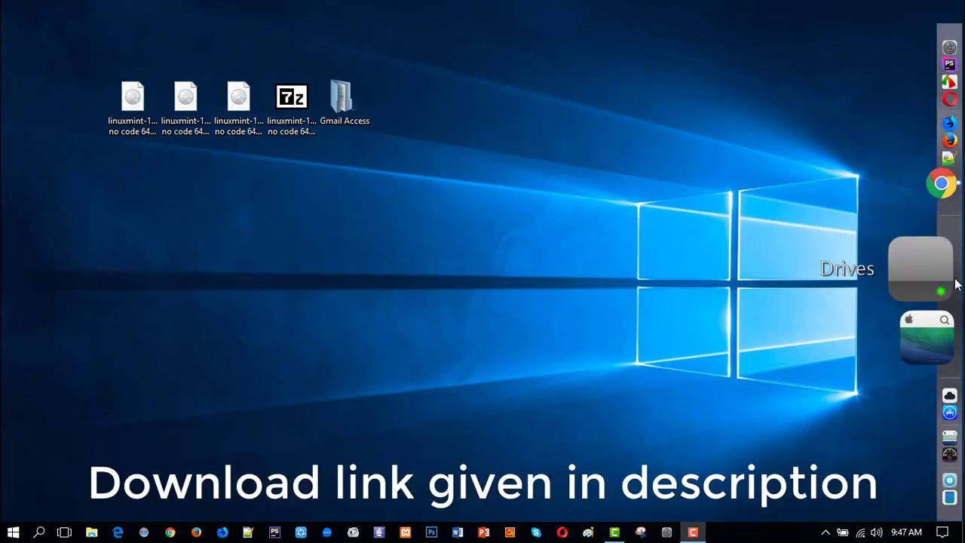
pyautogui.click(946, 283)
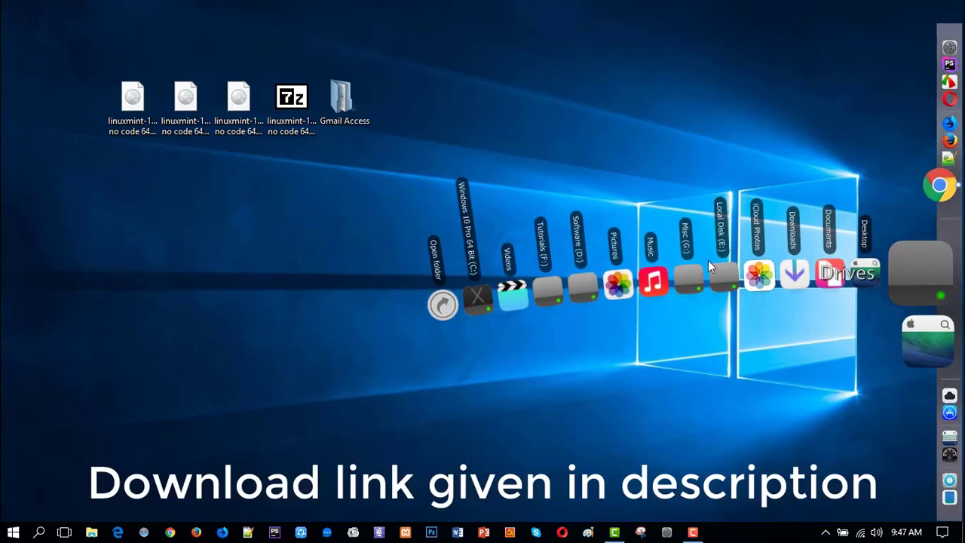
pyautogui.click(575, 282)
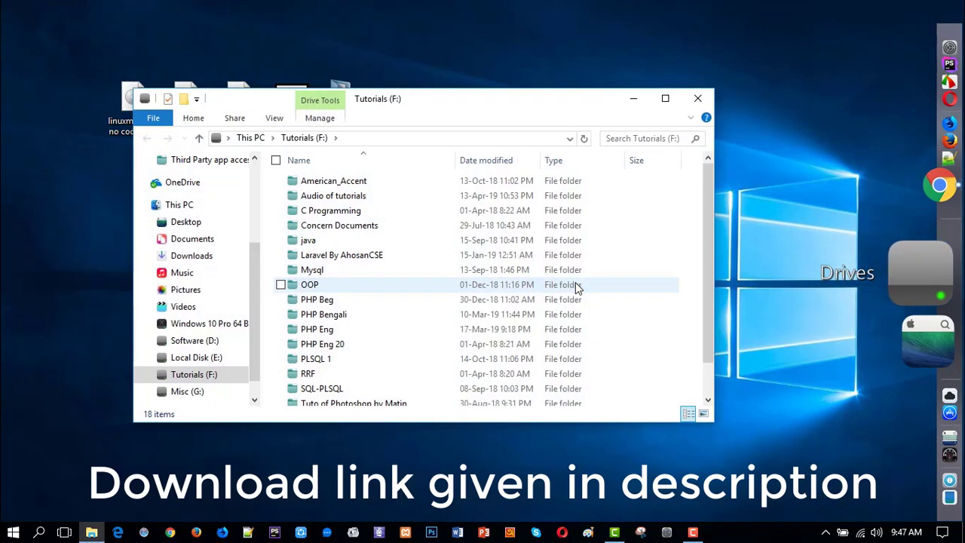
pyautogui.click(193, 340)
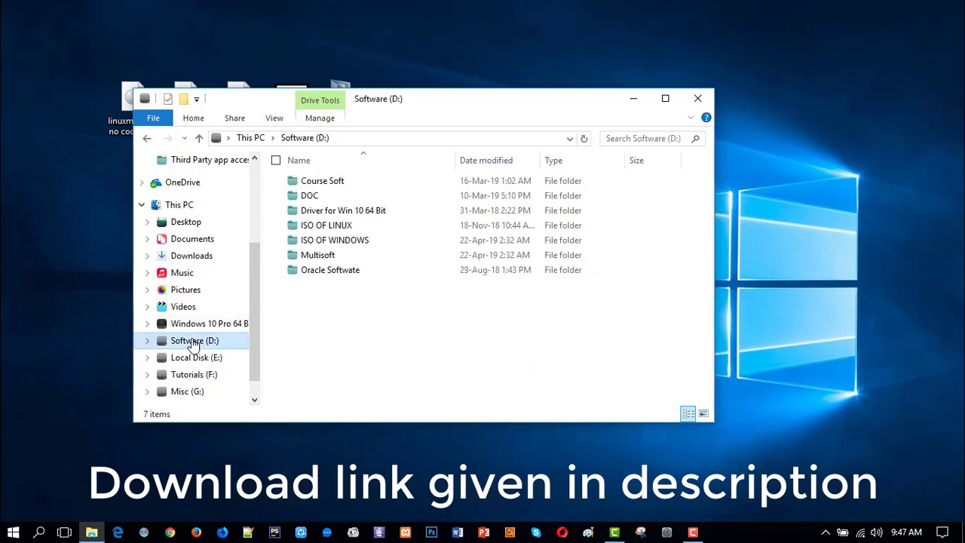
pyautogui.click(327, 260)
pyautogui.doubleClick(326, 261)
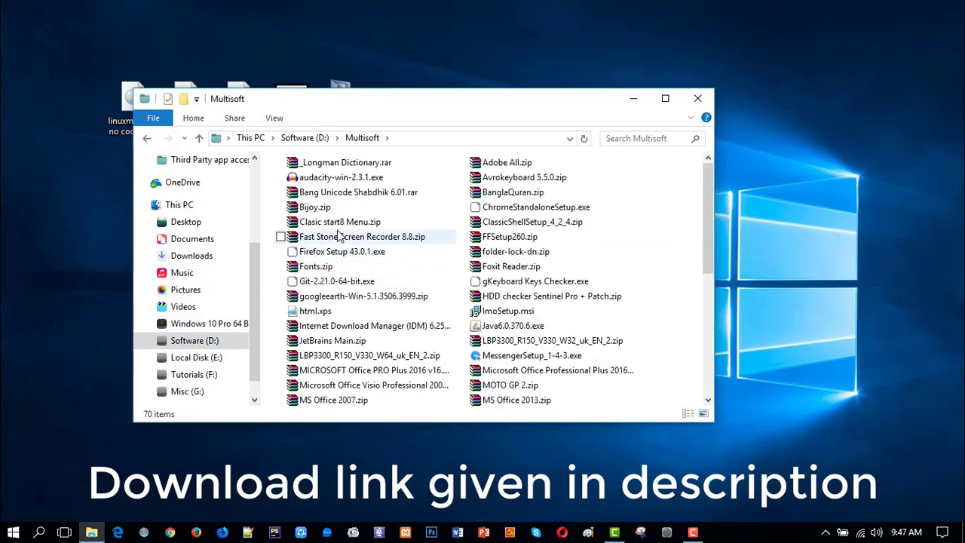
# Step: Copy Fast Stone Screen Recorder 8.8.zip from the Multisoft folder to the desktop and close the folder window
pyautogui.click(336, 236)
pyautogui.rightClick(336, 236)
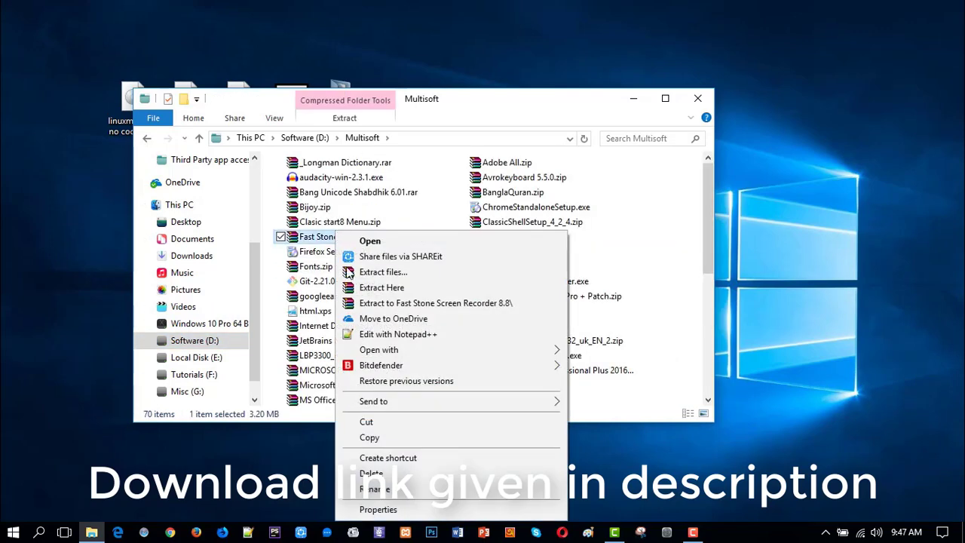
pyautogui.click(390, 444)
pyautogui.rightClick(757, 263)
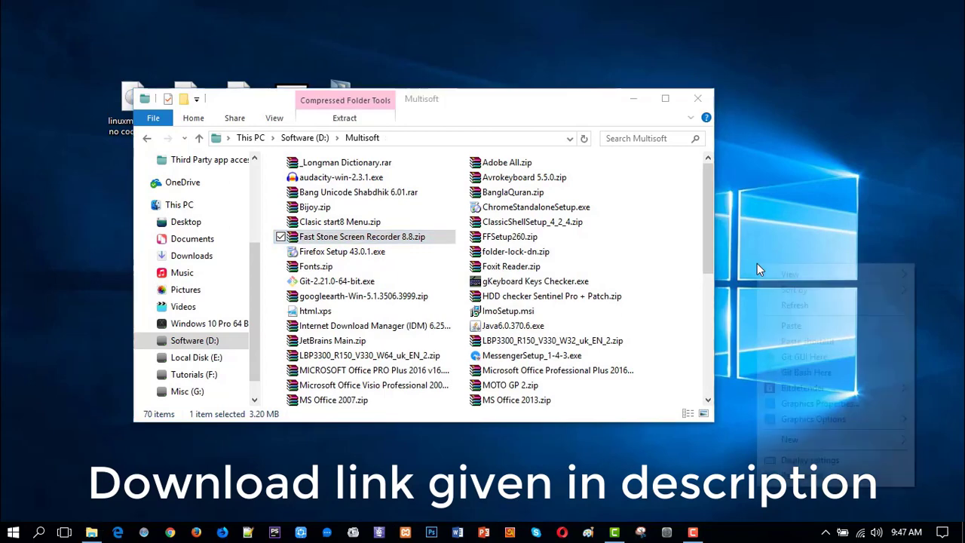
pyautogui.click(778, 327)
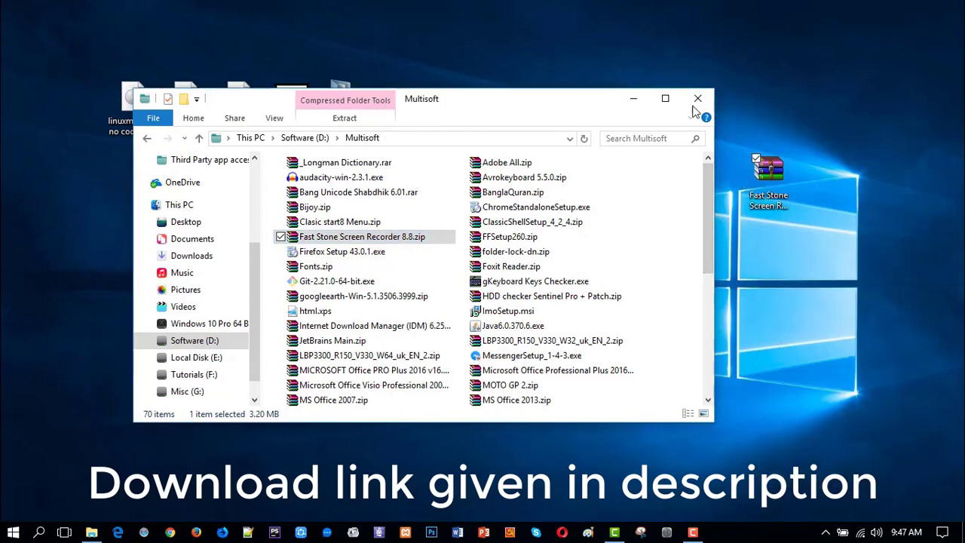
pyautogui.click(697, 98)
# Step: Extract the Fast Stone Screen Recorder 8.8 archive into its own desktop folder and place that folder near the archive
pyautogui.moveTo(755, 169); pyautogui.dragTo(484, 95)
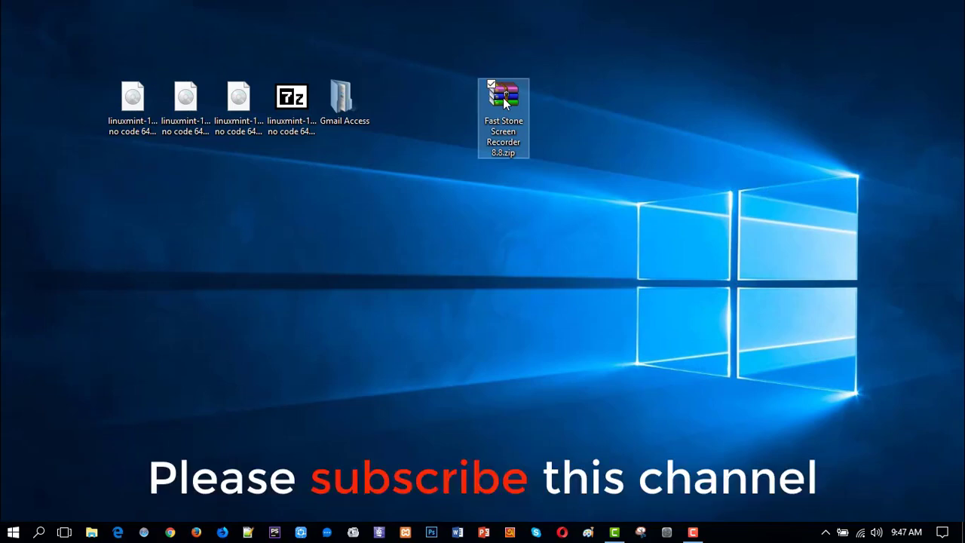
pyautogui.rightClick(503, 102)
pyautogui.click(553, 160)
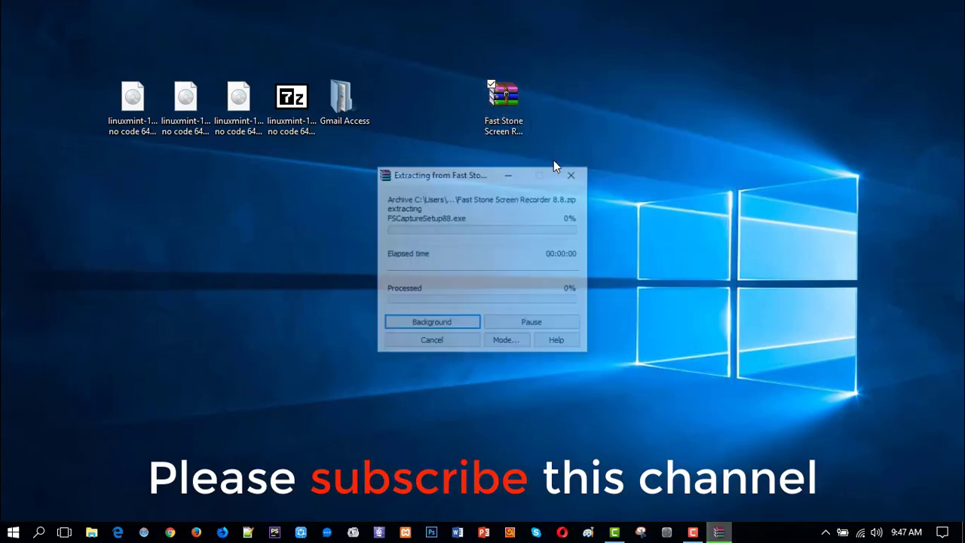
pyautogui.moveTo(26, 30); pyautogui.dragTo(668, 121)
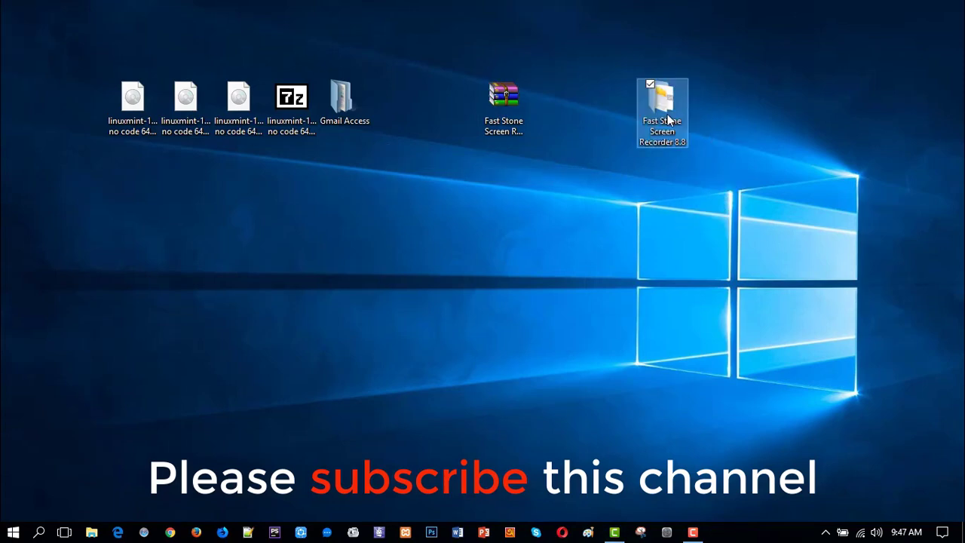
# Step: Open the extracted Fast Stone Screen Recorder 8.8 folder and run FSCaptureSetup88.exe as administrator
pyautogui.doubleClick(667, 114)
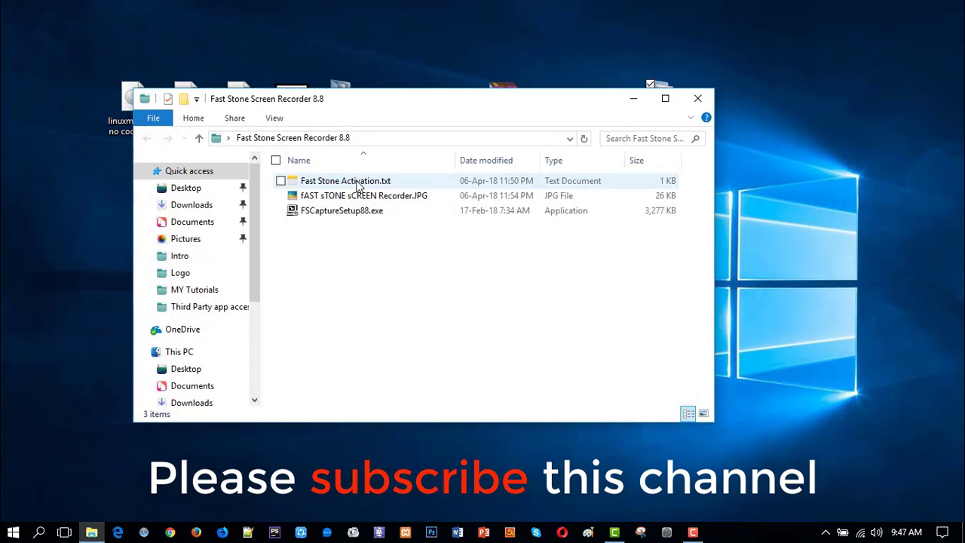
pyautogui.click(366, 213)
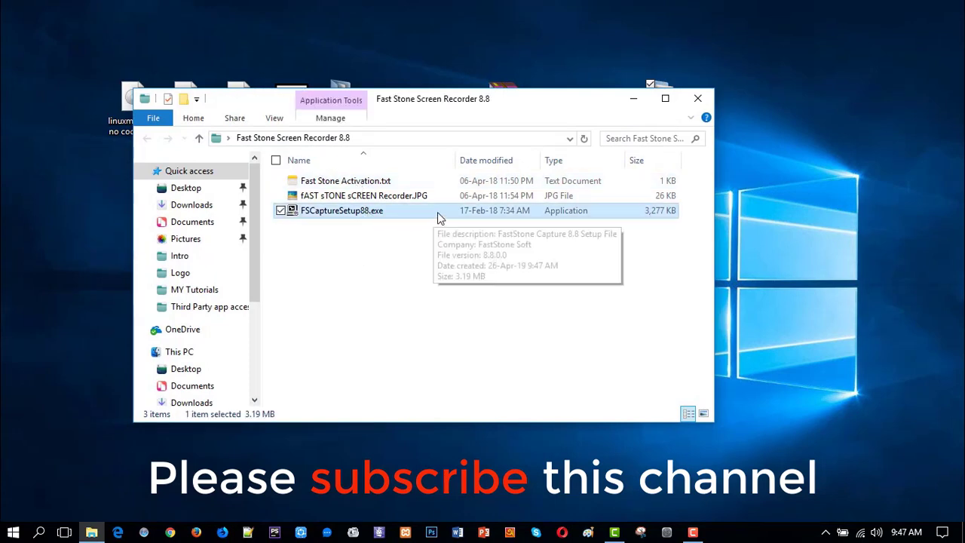
pyautogui.click(390, 184)
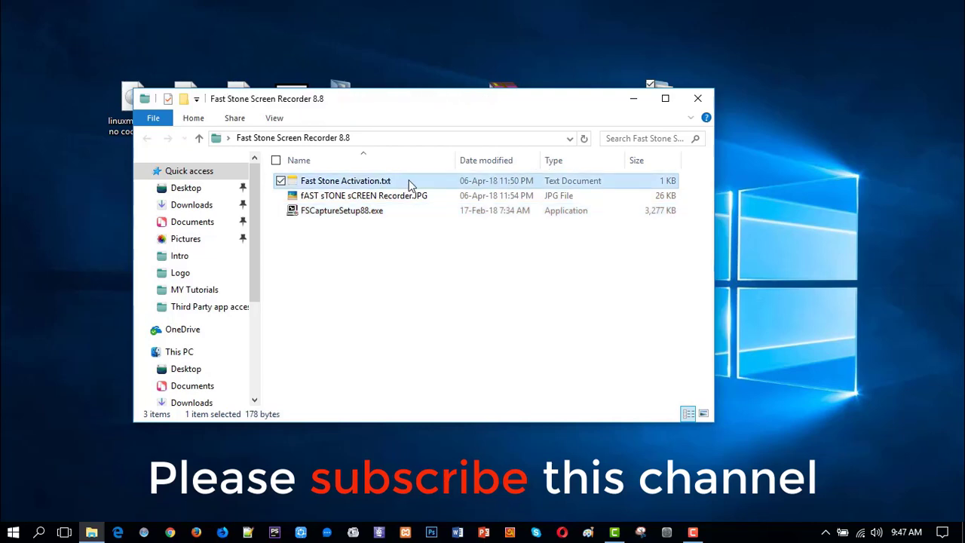
pyautogui.click(383, 211)
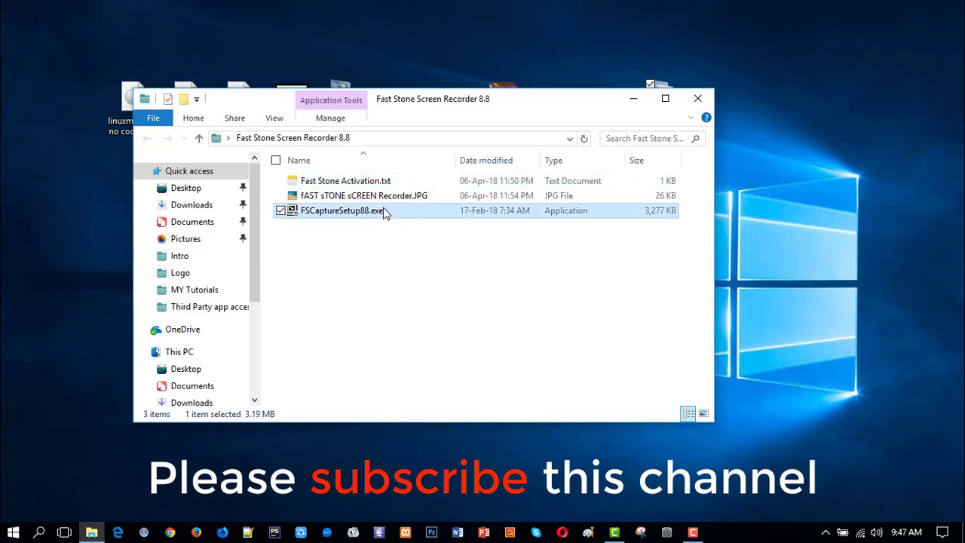
pyautogui.rightClick(383, 210)
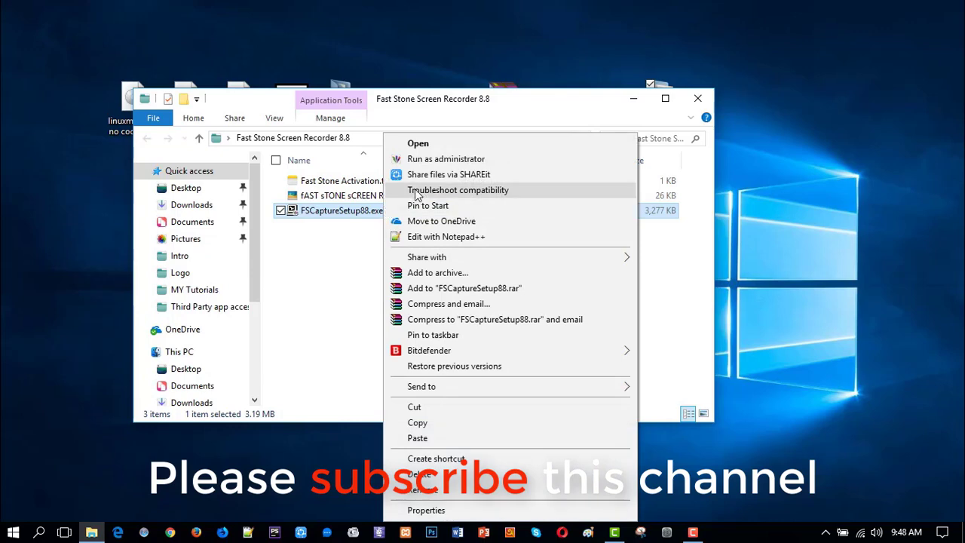
pyautogui.click(435, 159)
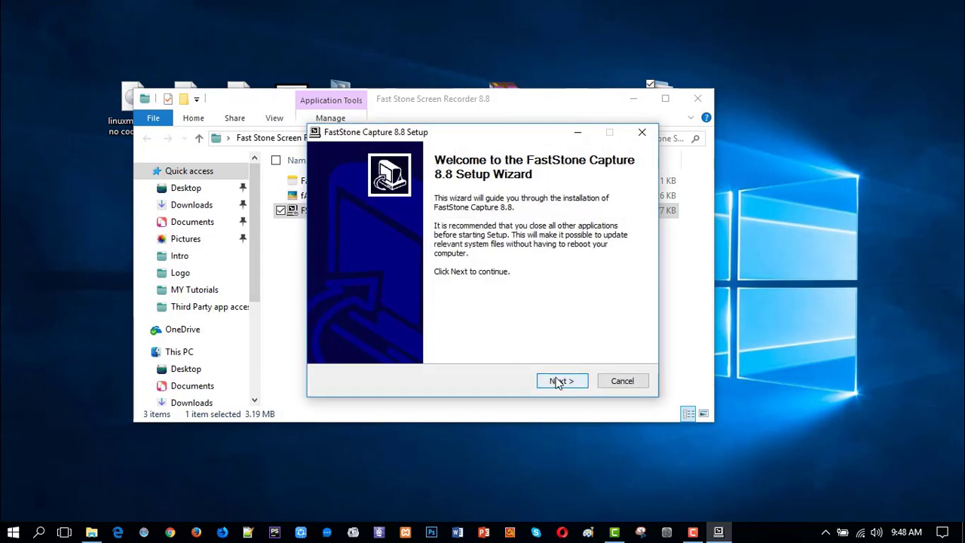
# Step: Accept the licence, install FastStone Capture 8.8 in C:\Program Files (x86)\FastStone Capture, and finish setup with the program launched
pyautogui.click(558, 381)
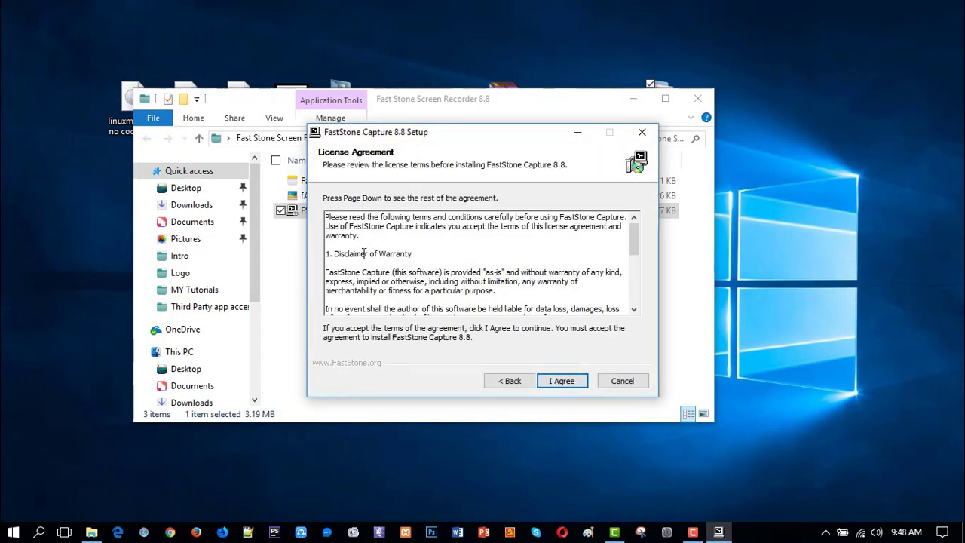
pyautogui.click(562, 381)
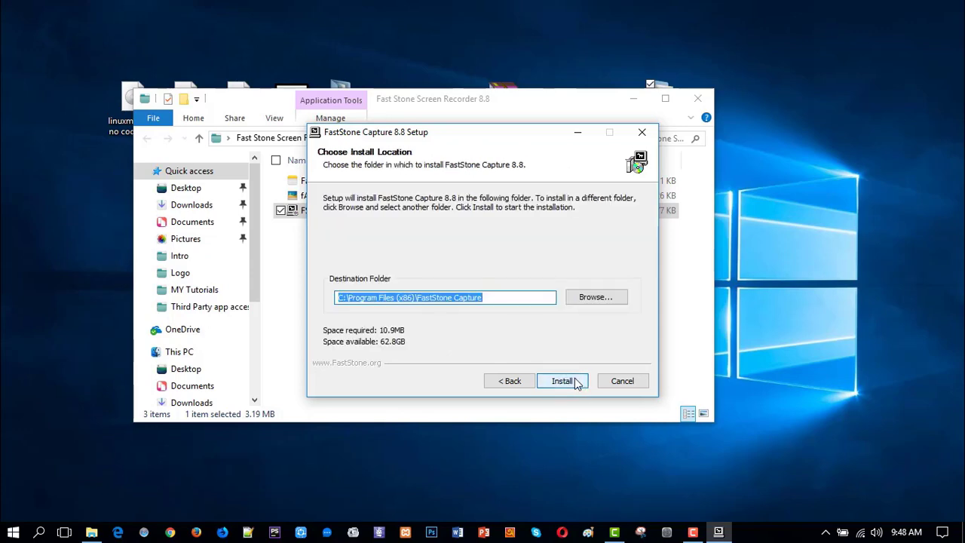
pyautogui.click(571, 385)
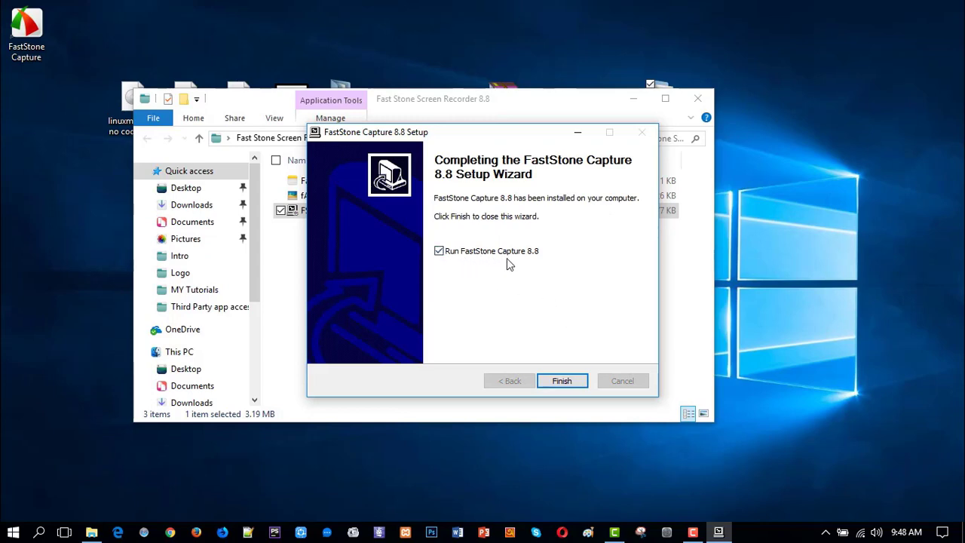
pyautogui.click(559, 380)
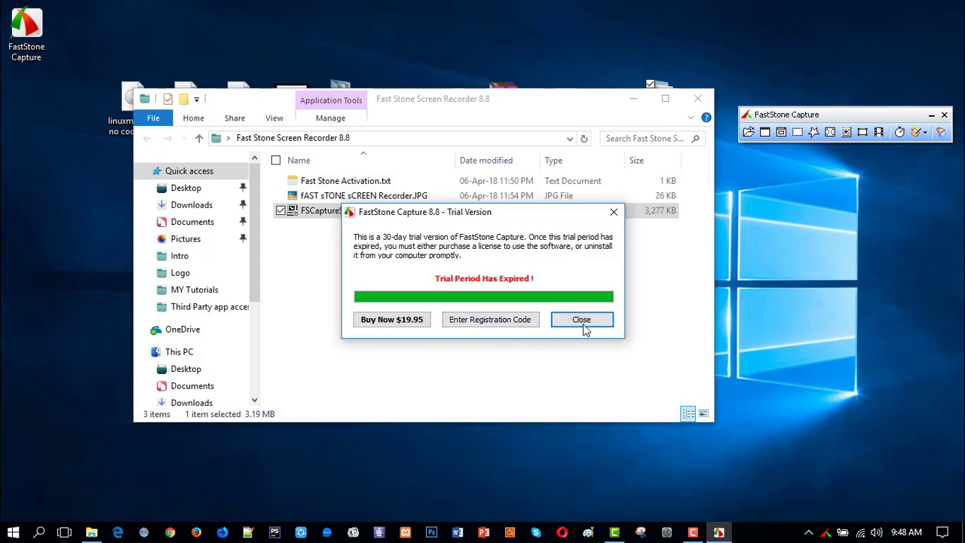
# Step: Open the FastStone Capture registration form and arrange it beside the Fast Stone Screen Recorder 8.8 folder window
pyautogui.click(473, 319)
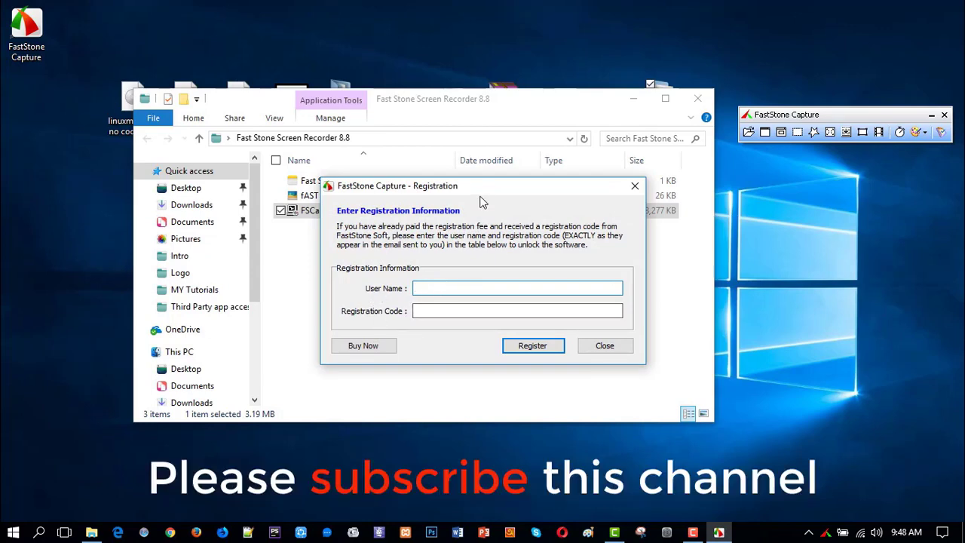
pyautogui.moveTo(480, 188); pyautogui.dragTo(729, 206)
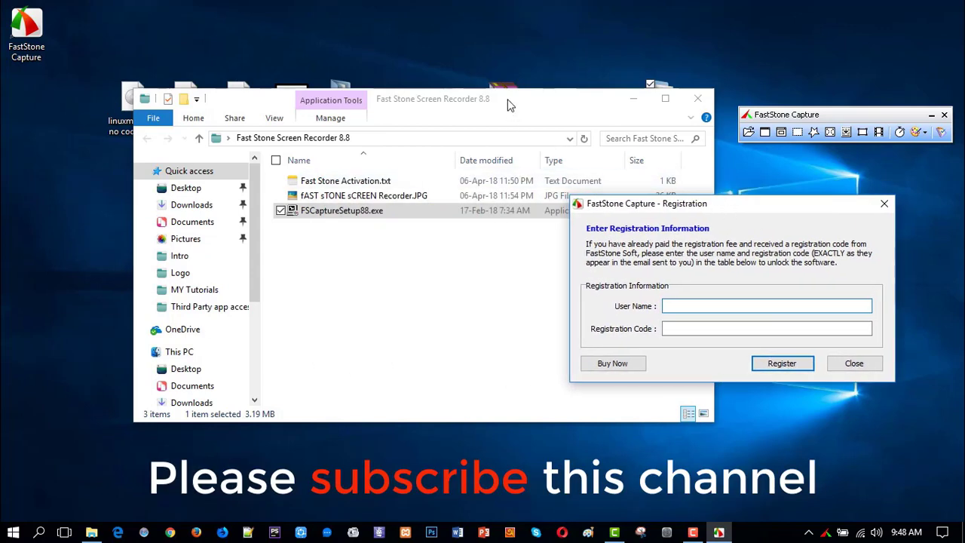
pyautogui.moveTo(507, 99); pyautogui.dragTo(394, 123)
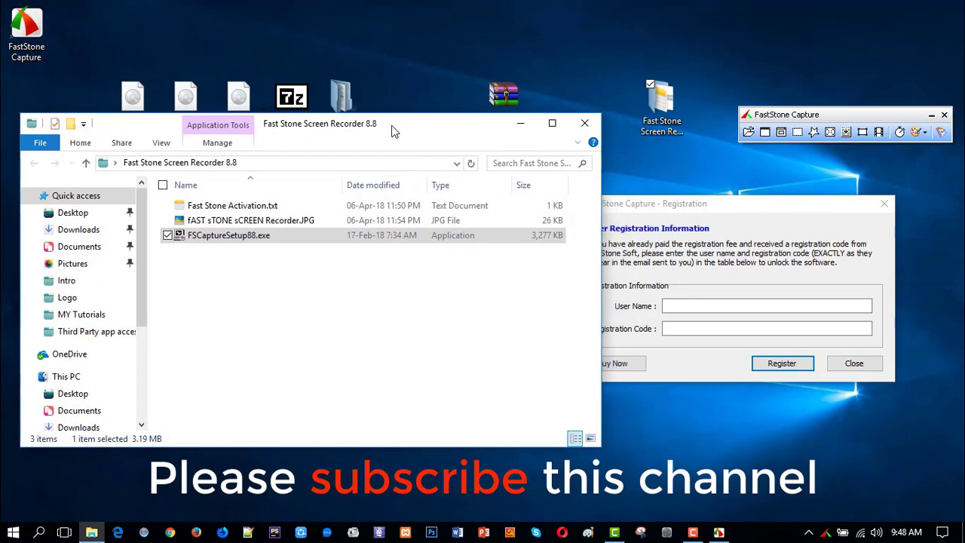
# Step: Open Fast Stone Activation.txt in Notepad and move its window clear of the registration form
pyautogui.click(276, 208)
pyautogui.doubleClick(277, 212)
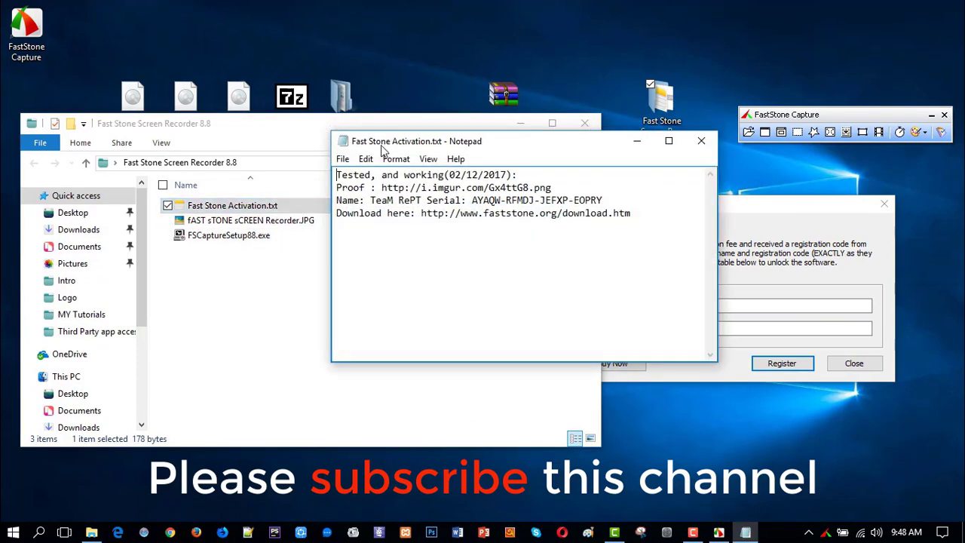
pyautogui.moveTo(383, 137); pyautogui.dragTo(283, 137)
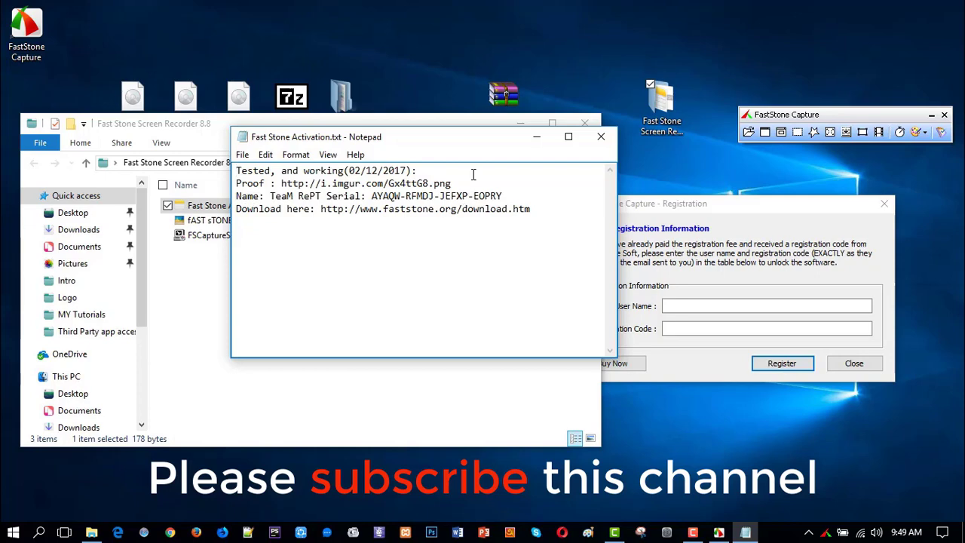
pyautogui.moveTo(472, 140); pyautogui.dragTo(389, 141)
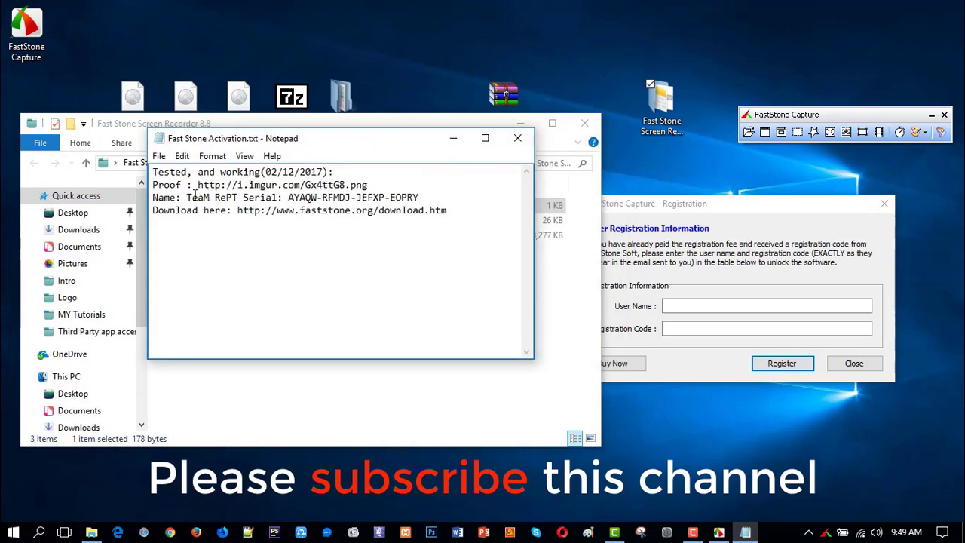
# Step: Copy the registration name from the activation text file into the User Name field
pyautogui.moveTo(188, 194); pyautogui.dragTo(239, 197)
pyautogui.hotkey('ctrl', 'c')
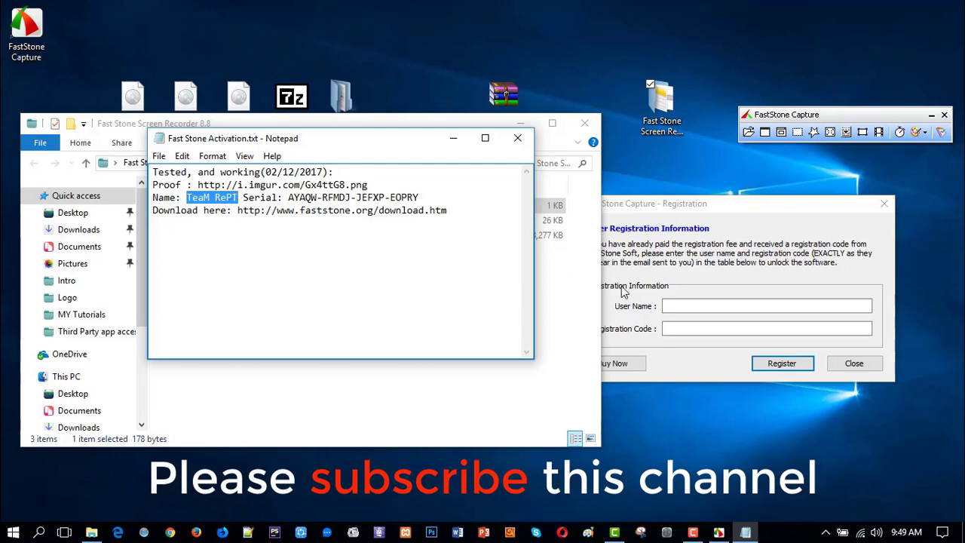
pyautogui.click(682, 308)
pyautogui.hotkey('ctrl', 'v')
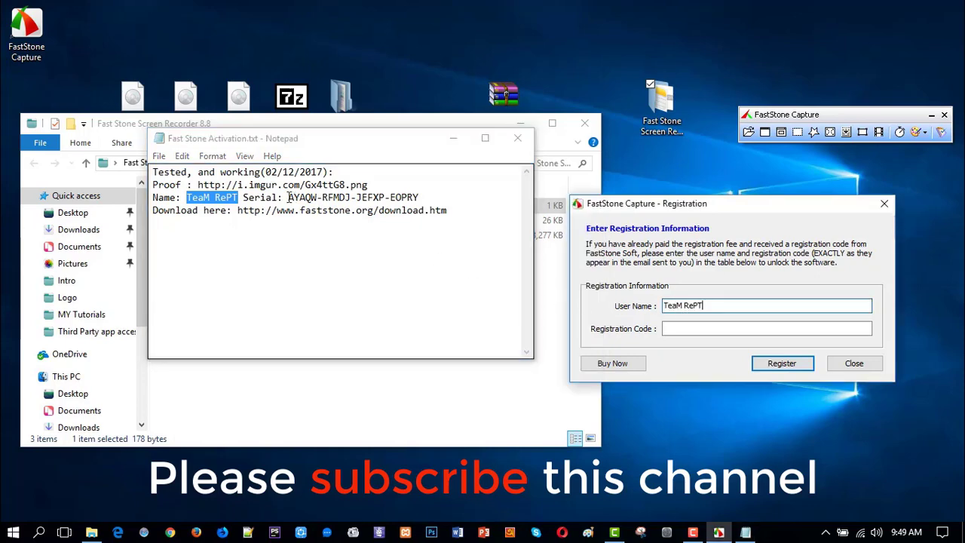
# Step: Copy the registration code from the activation text file into the Registration Code field and register the program
pyautogui.moveTo(288, 197); pyautogui.dragTo(423, 198)
pyautogui.hotkey('ctrl', 'c')
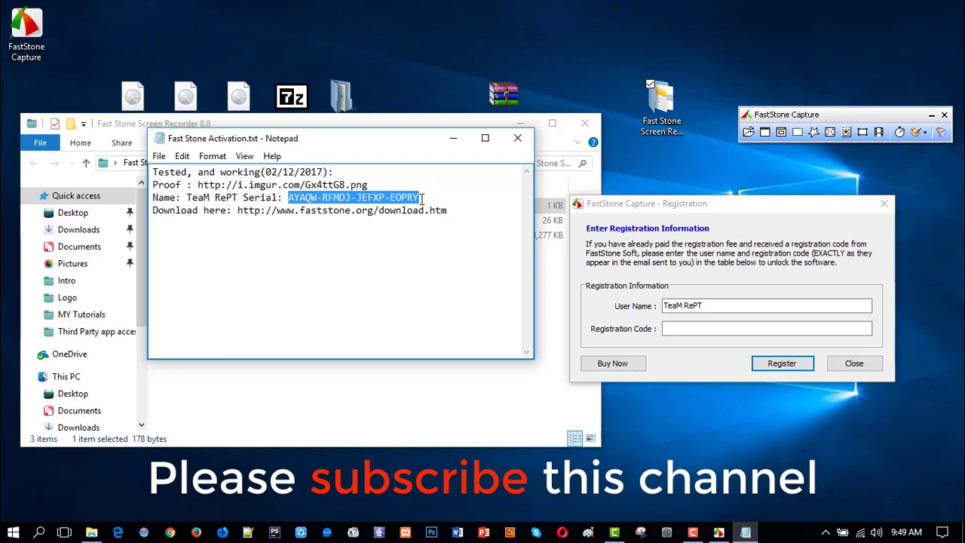
pyautogui.click(670, 330)
pyautogui.hotkey('ctrl', 'v')
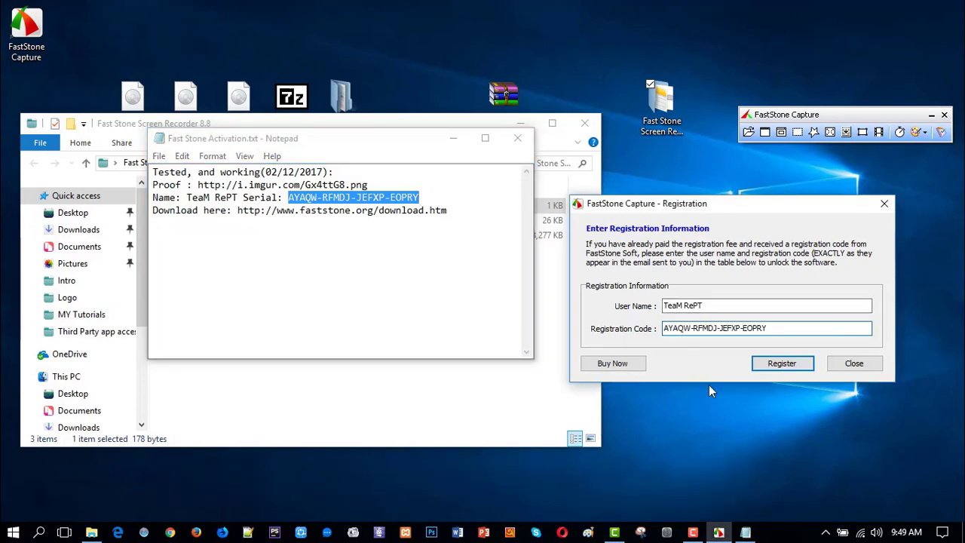
pyautogui.click(783, 368)
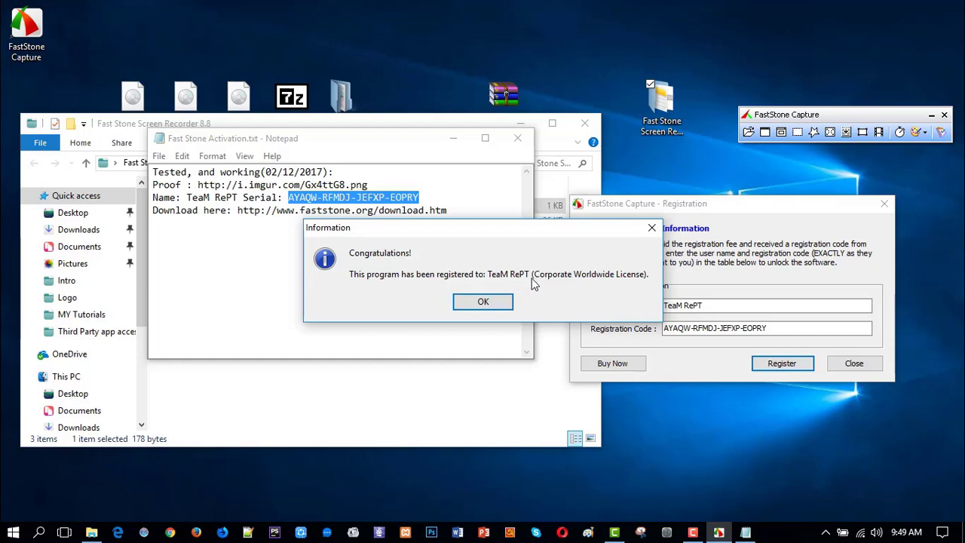
pyautogui.click(491, 304)
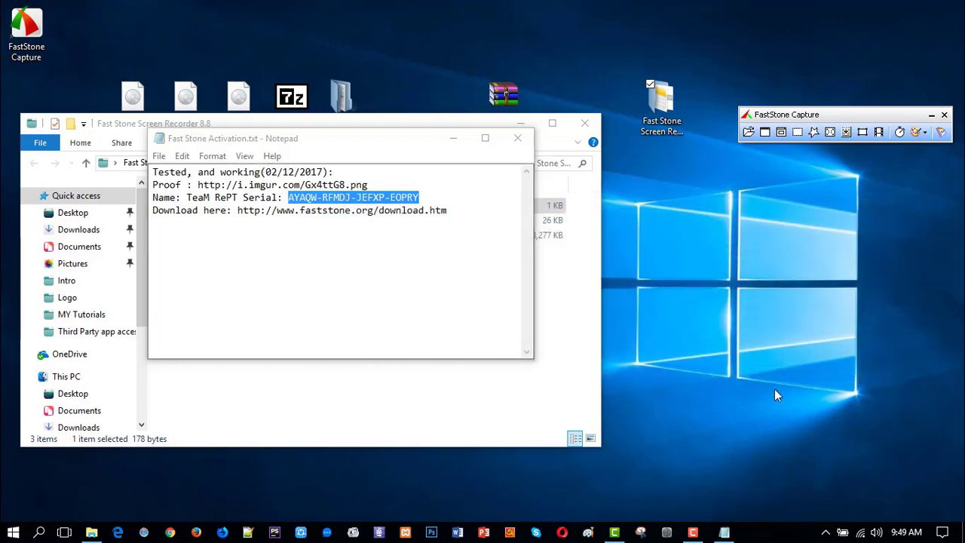
# Step: Close the activation text file and the folder window, and move the FastStone Capture toolbar to the middle of the desktop
pyautogui.click(517, 138)
pyautogui.click(584, 123)
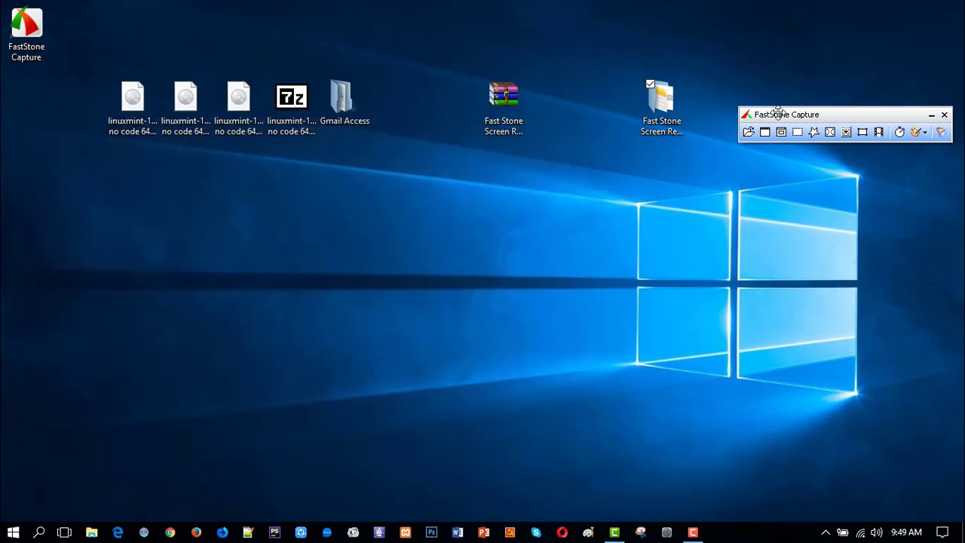
pyautogui.moveTo(779, 110); pyautogui.dragTo(398, 320)
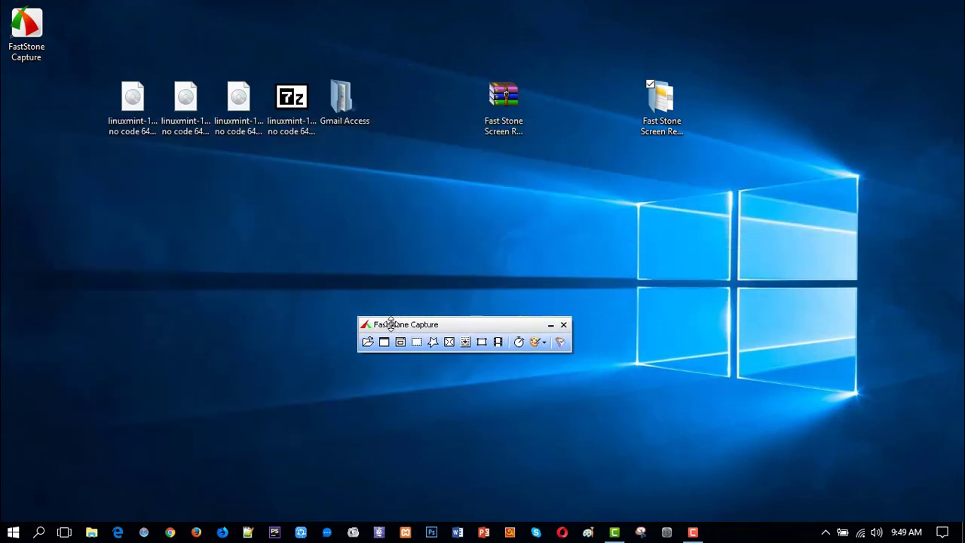
# Step: Open the Screen Recorder from FastStone Capture and start a recording in Full Screen mode
pyautogui.click(497, 341)
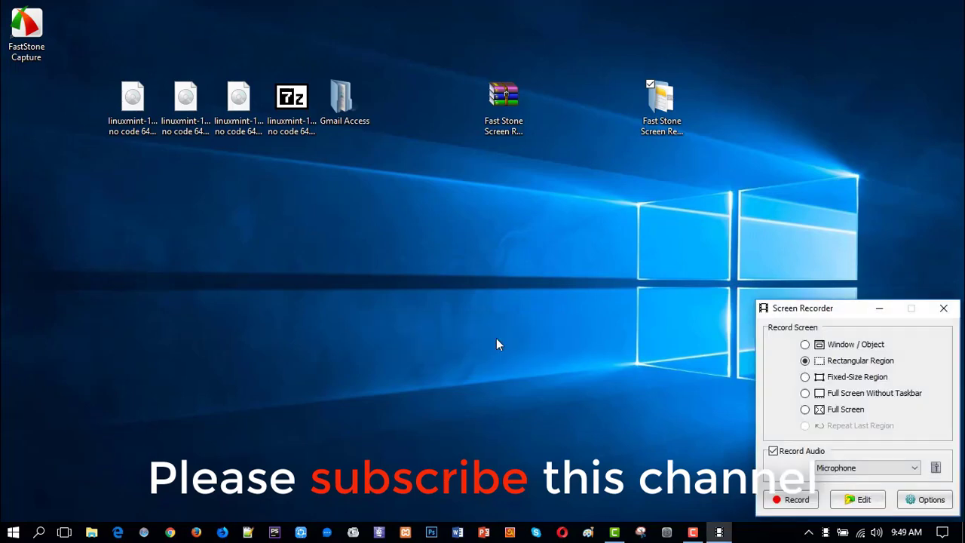
pyautogui.click(805, 410)
pyautogui.click(793, 498)
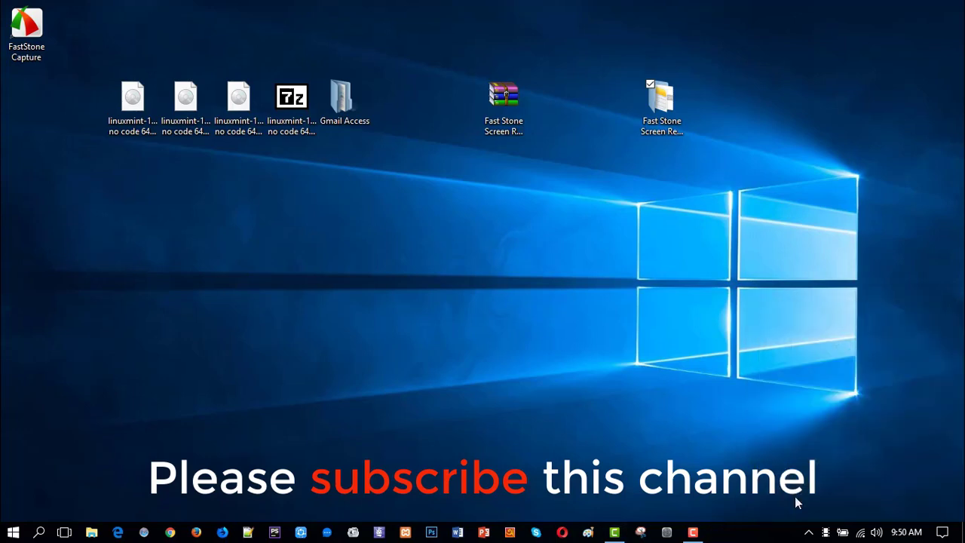